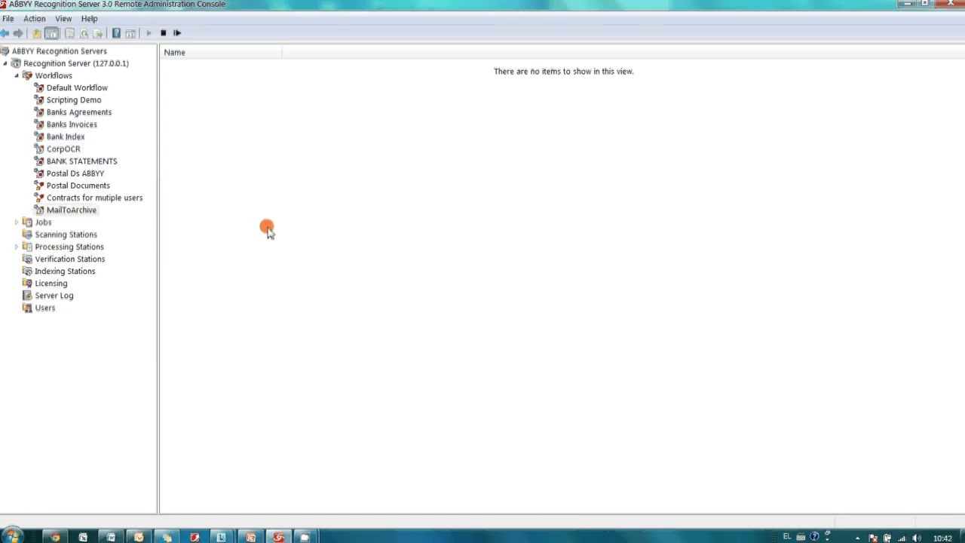
- Inspect the CorpOCR workflow's Word document output and its result-sending e-mail account
{"action": "left_click", "coordinate": [83, 209]}
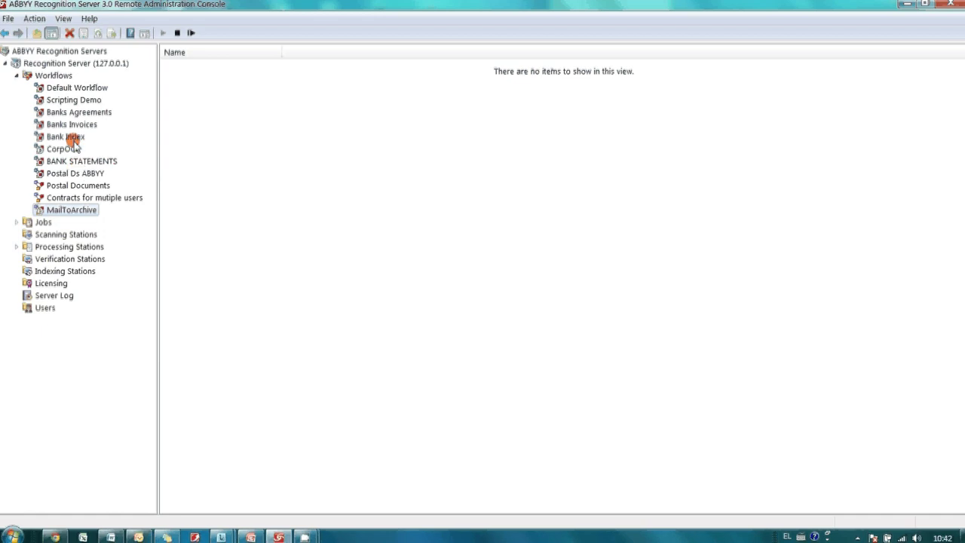
{"action": "left_click", "coordinate": [61, 149]}
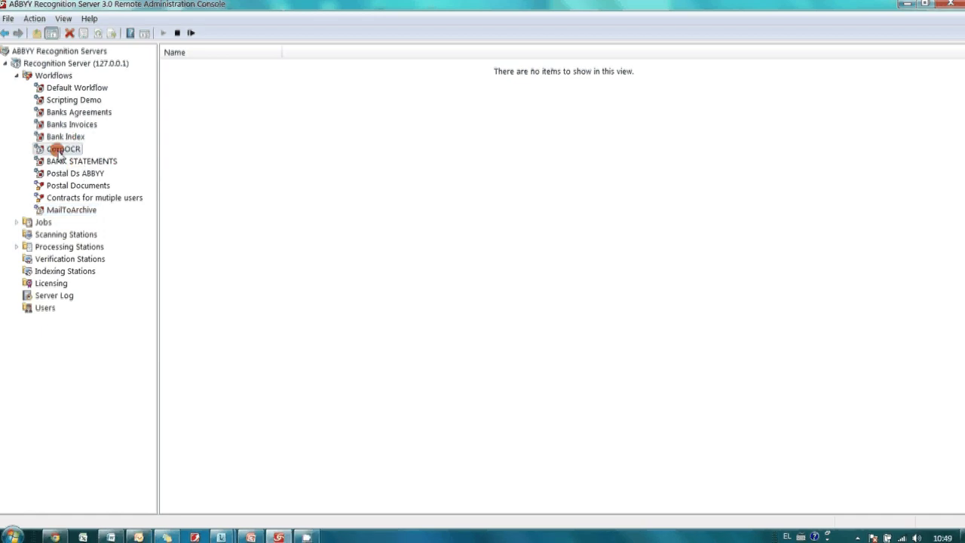
{"action": "right_click", "coordinate": [59, 151]}
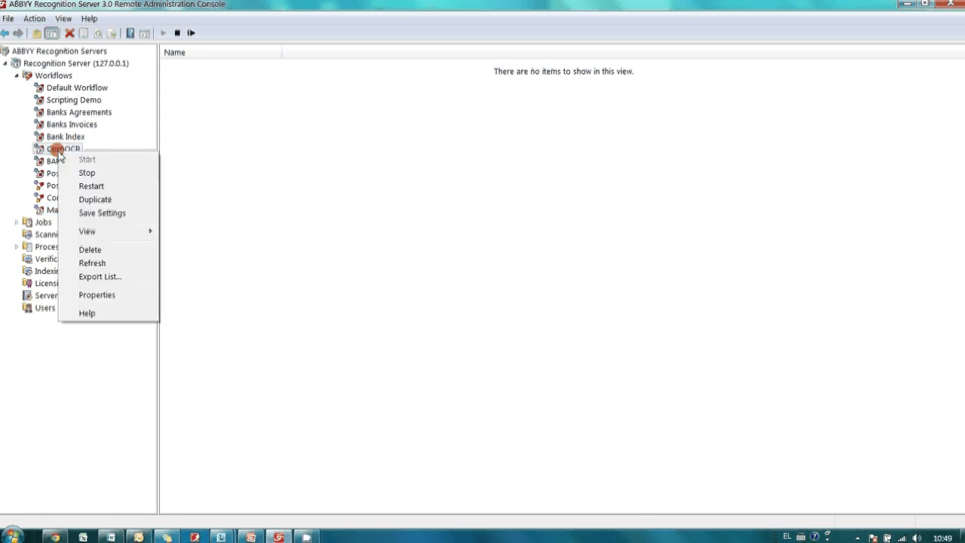
{"action": "left_click", "coordinate": [84, 294]}
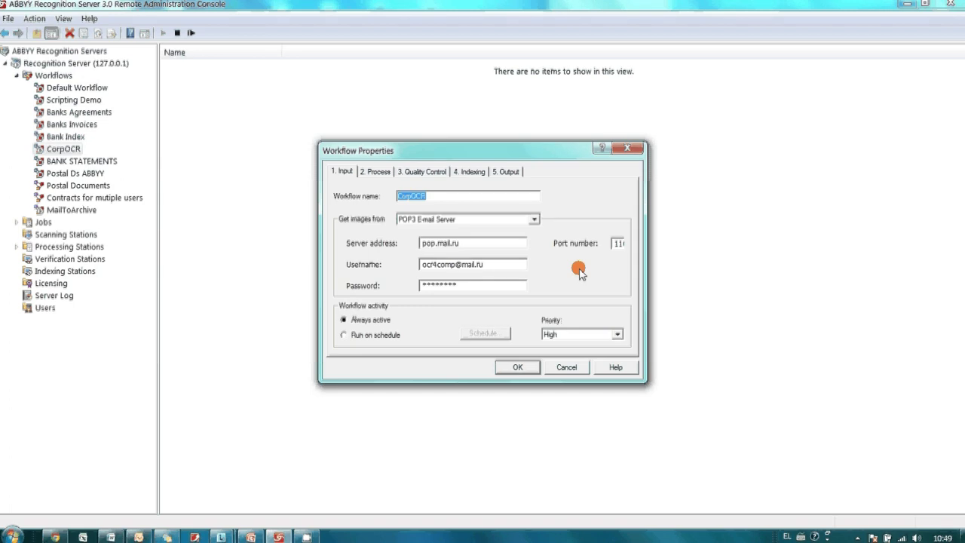
{"action": "left_click", "coordinate": [510, 171]}
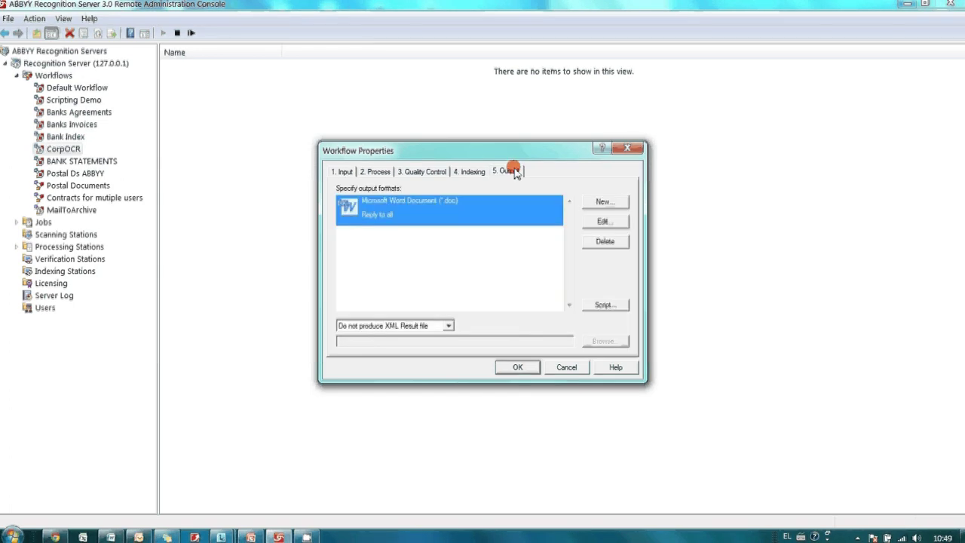
{"action": "left_click", "coordinate": [617, 221]}
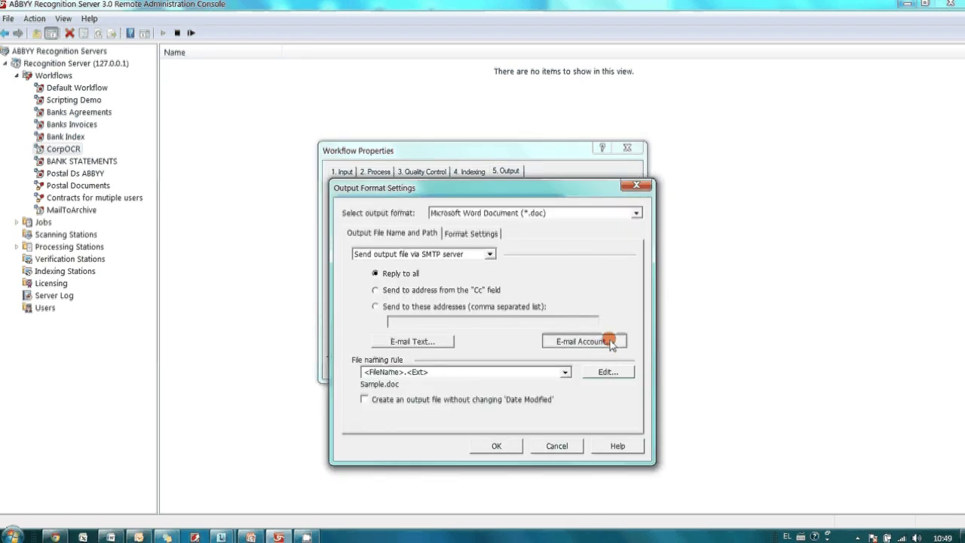
{"action": "left_click", "coordinate": [584, 341]}
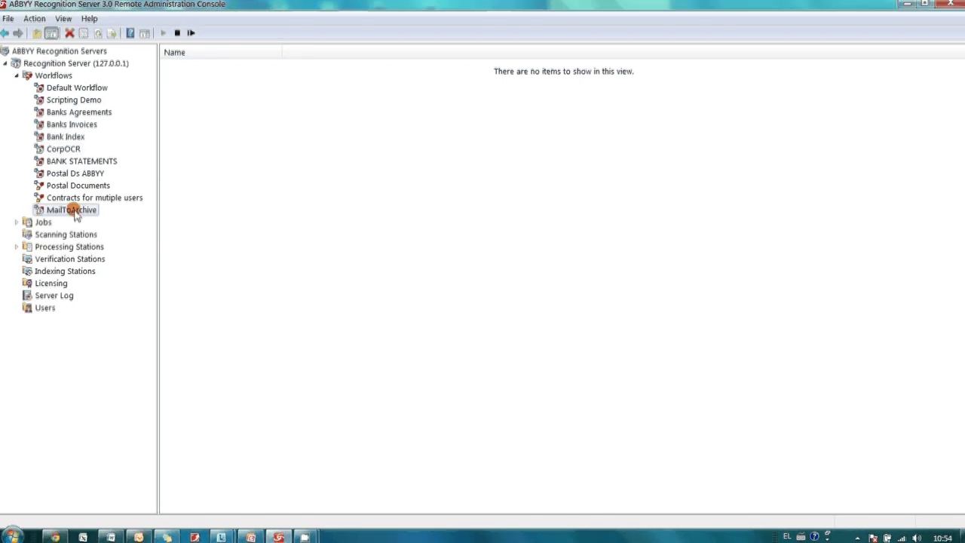
- Check MailToArchive's PDF outputs to C:\COMPANY_ARCHIVE\CONTRACTS and reply-to-all, then close with OK
{"action": "right_click", "coordinate": [75, 214]}
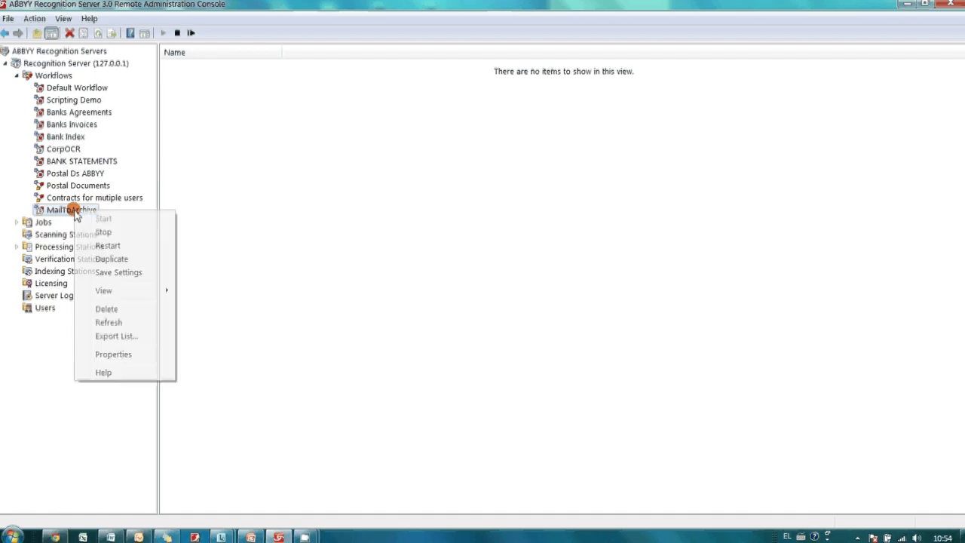
{"action": "left_click", "coordinate": [107, 356]}
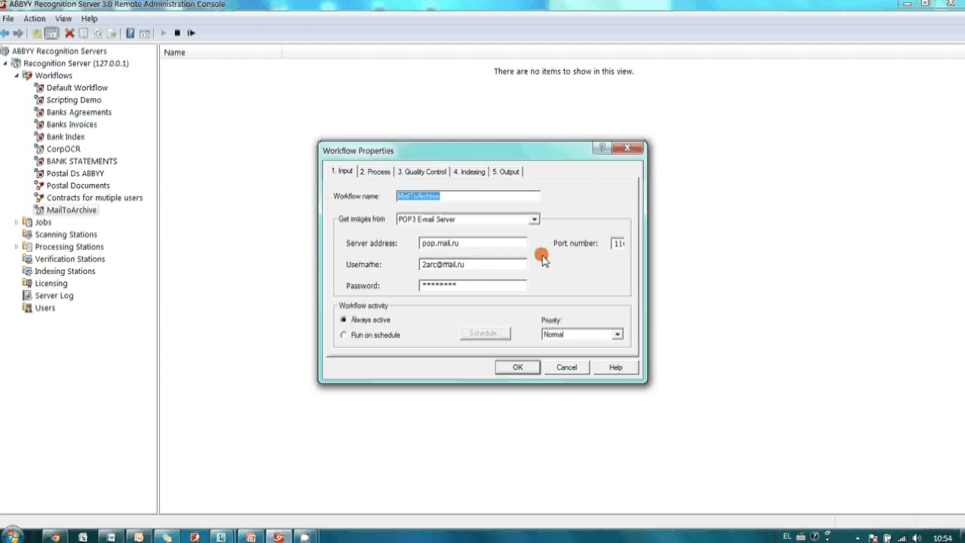
{"action": "left_click", "coordinate": [506, 172]}
{"action": "left_click", "coordinate": [477, 214]}
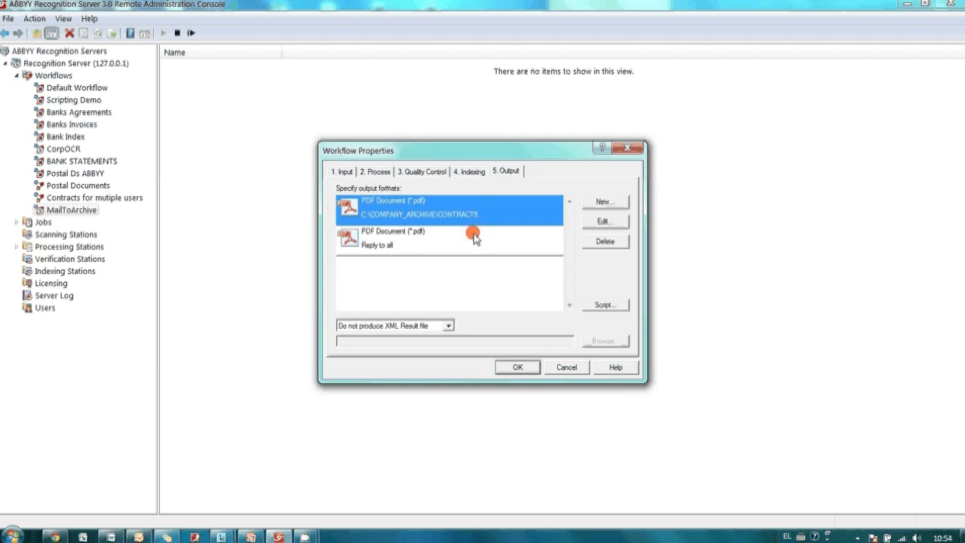
{"action": "left_click", "coordinate": [471, 240]}
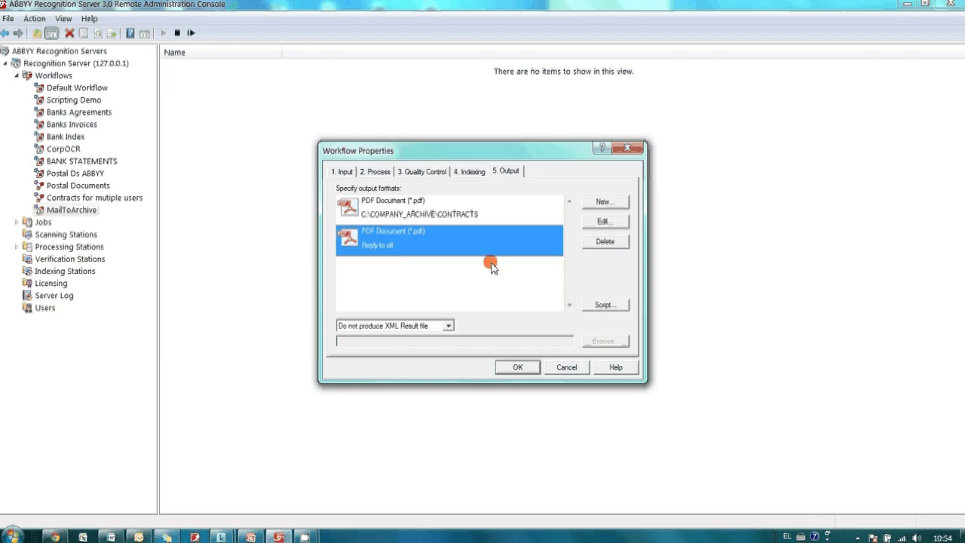
{"action": "left_click", "coordinate": [519, 365]}
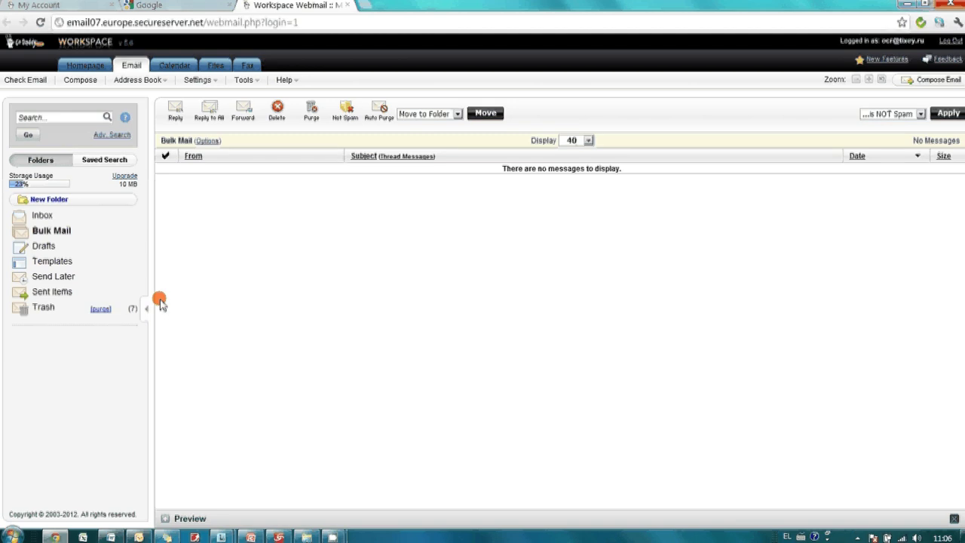
- Open the 'contract' email in the Inbox and download its dontract.pdf attachment
{"action": "left_click", "coordinate": [57, 218]}
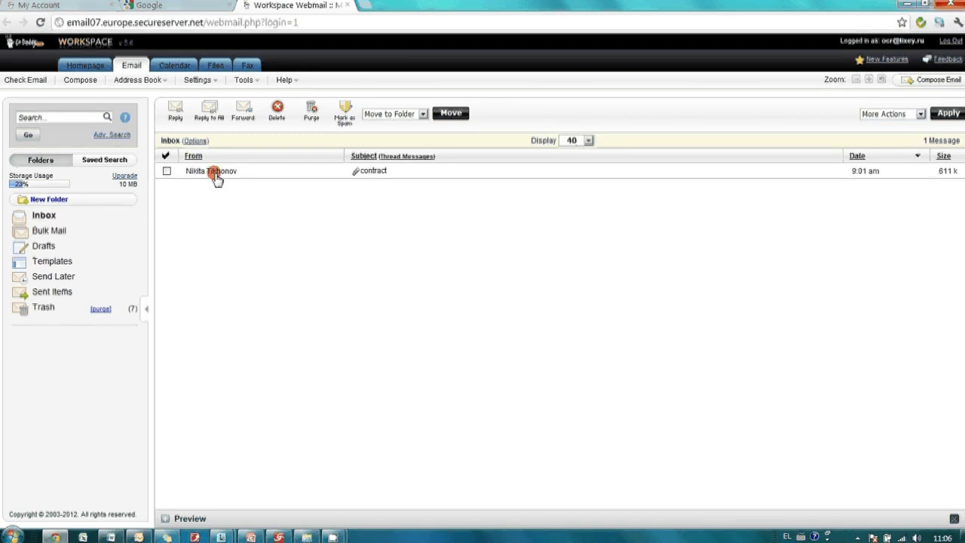
{"action": "left_click", "coordinate": [213, 172]}
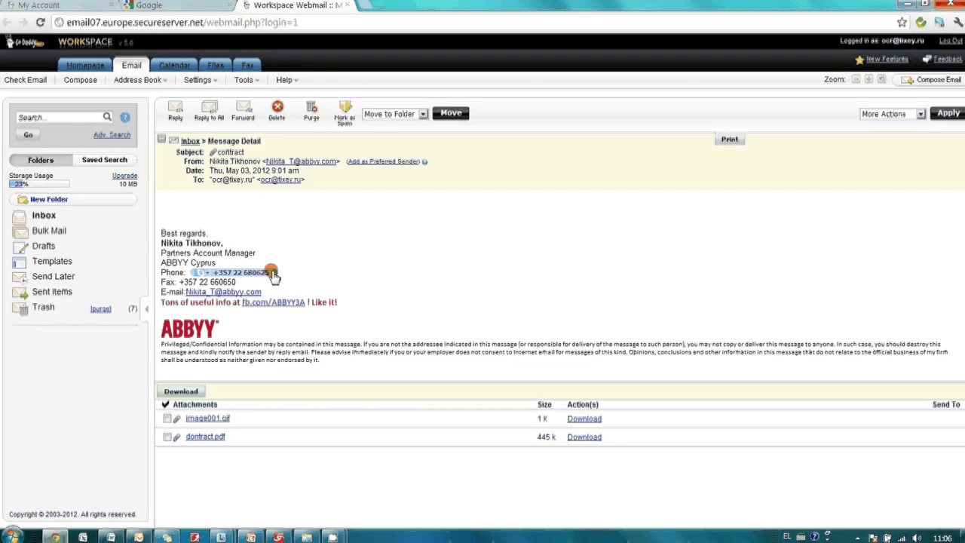
{"action": "left_click", "coordinate": [214, 437]}
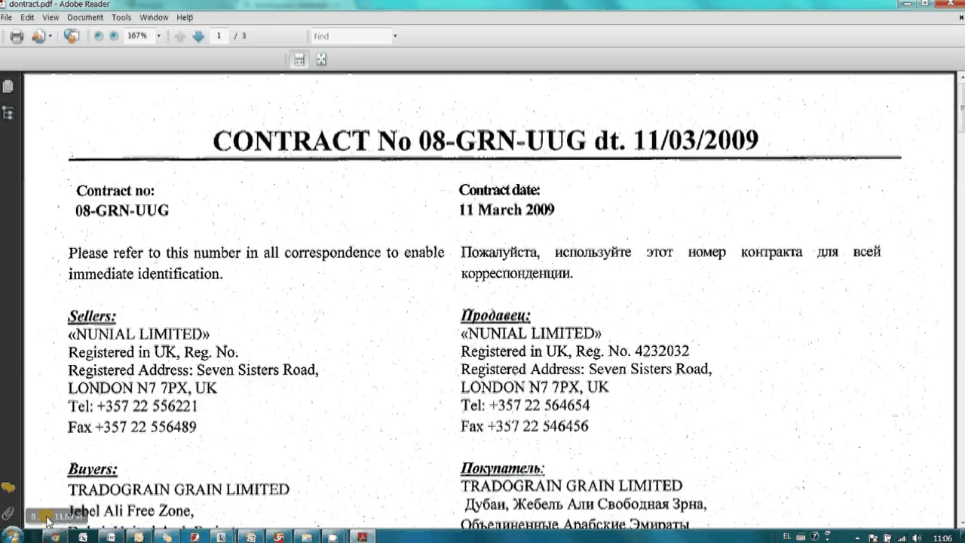
- Scroll through the scanned contract pages in Adobe Reader, trying a drag-selection of text
{"action": "scroll", "coordinate": [260, 362], "scroll_direction": "down", "scroll_amount": 15}
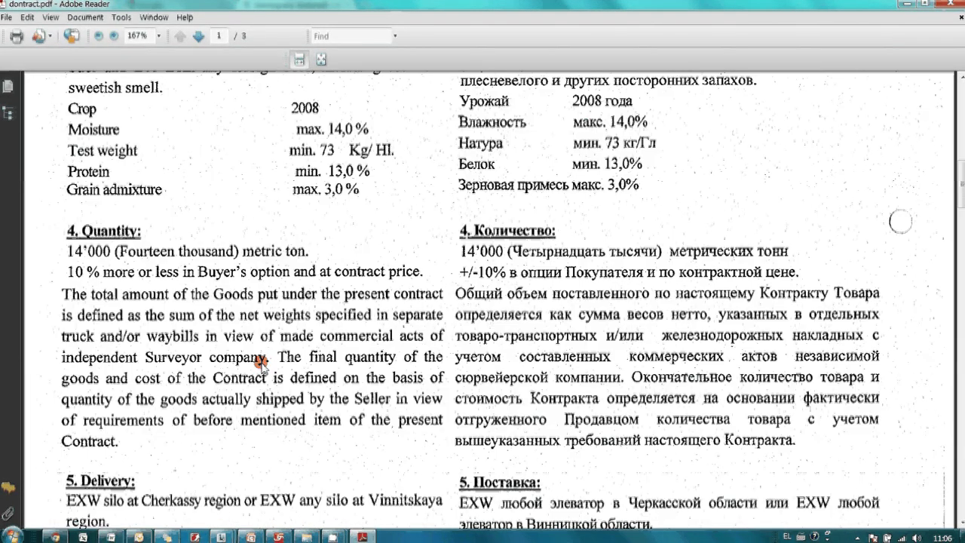
{"action": "scroll", "coordinate": [260, 364], "scroll_direction": "down", "scroll_amount": 10}
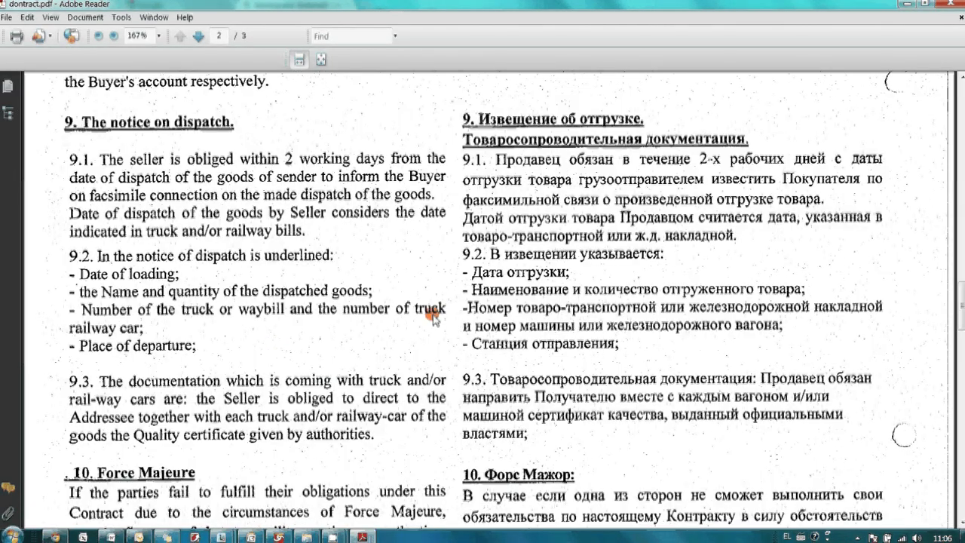
{"action": "scroll", "coordinate": [434, 317], "scroll_direction": "down", "scroll_amount": 8}
{"action": "left_click_drag", "start_coordinate": [343, 198], "coordinate": [528, 334]}
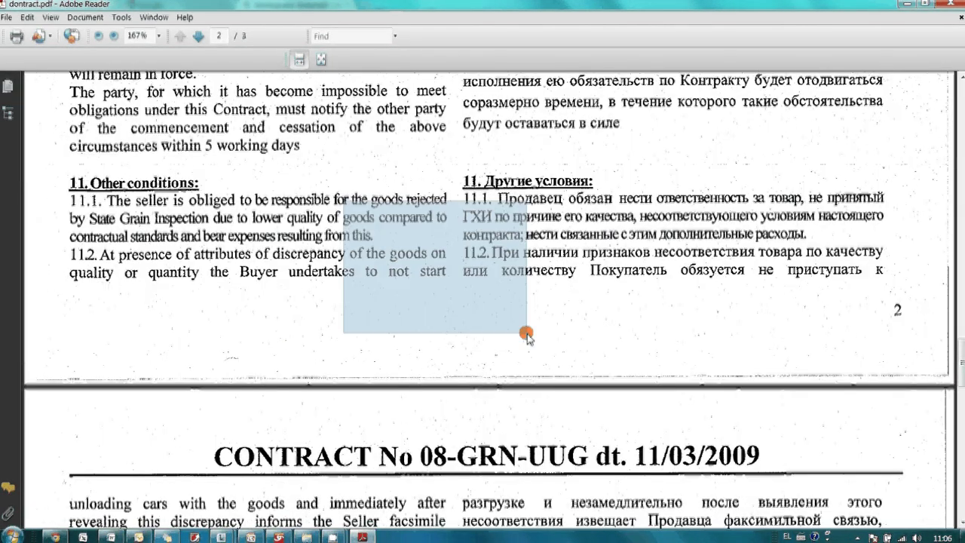
{"action": "scroll", "coordinate": [444, 312], "scroll_direction": "down", "scroll_amount": 12}
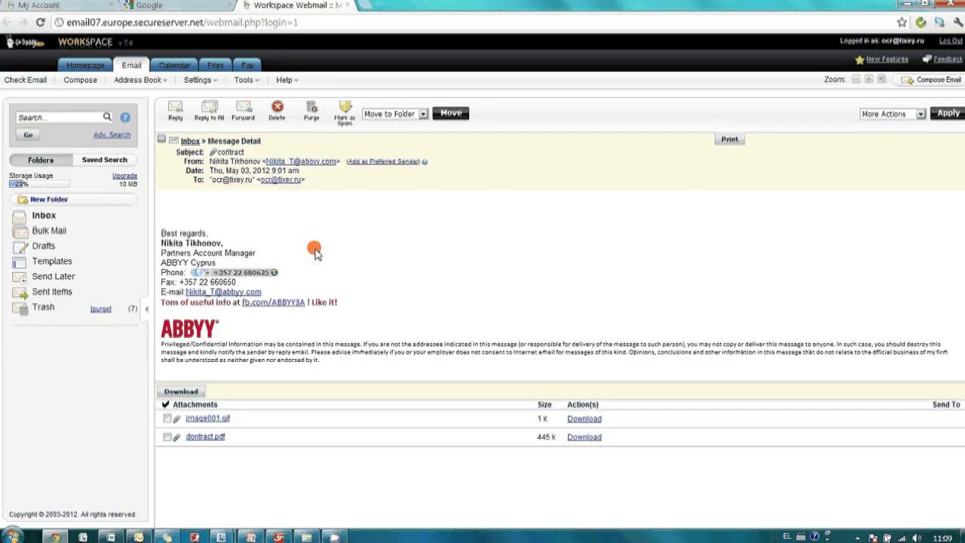
- Forward the contract to the server mailbox, then download and open the reply's dontract.doc
{"action": "left_click", "coordinate": [250, 114]}
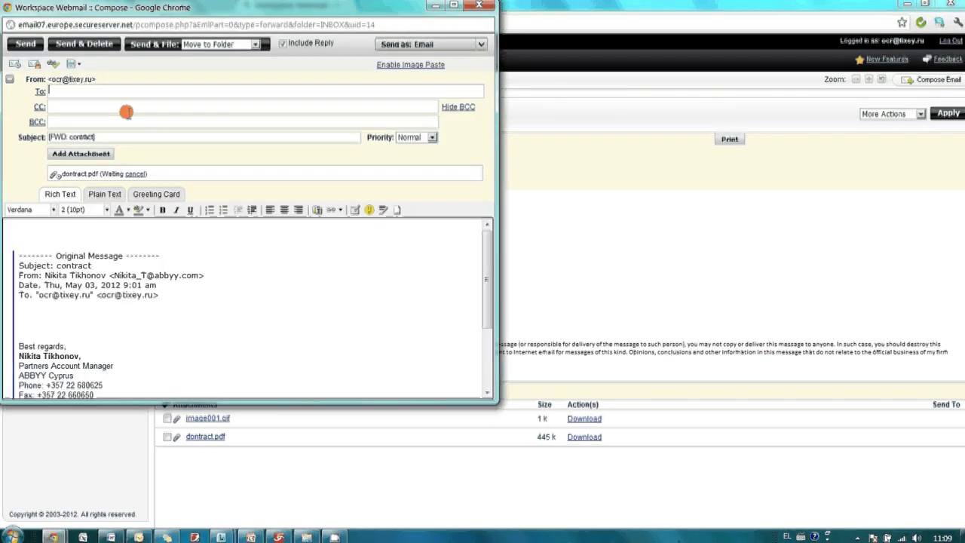
{"action": "key", "text": "ctrl+v"}
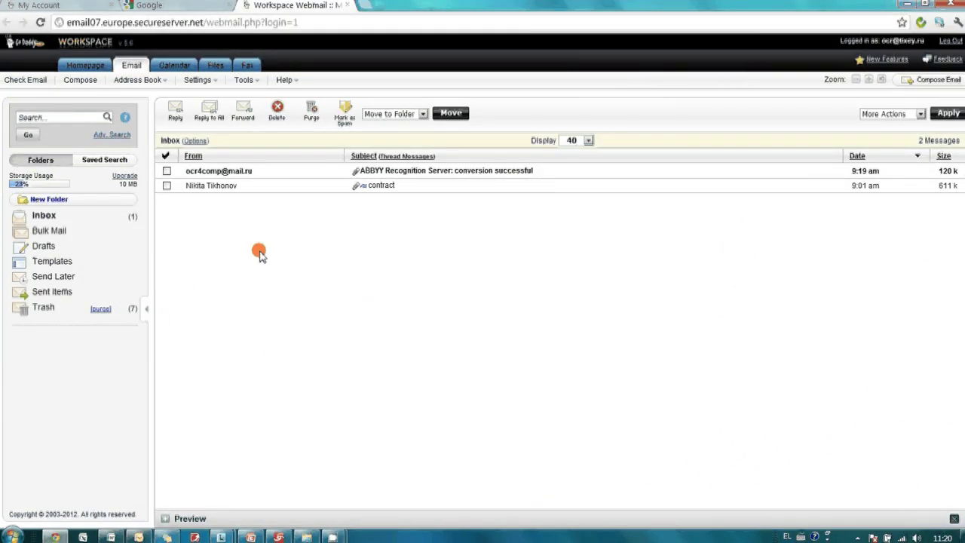
{"action": "left_click", "coordinate": [242, 175]}
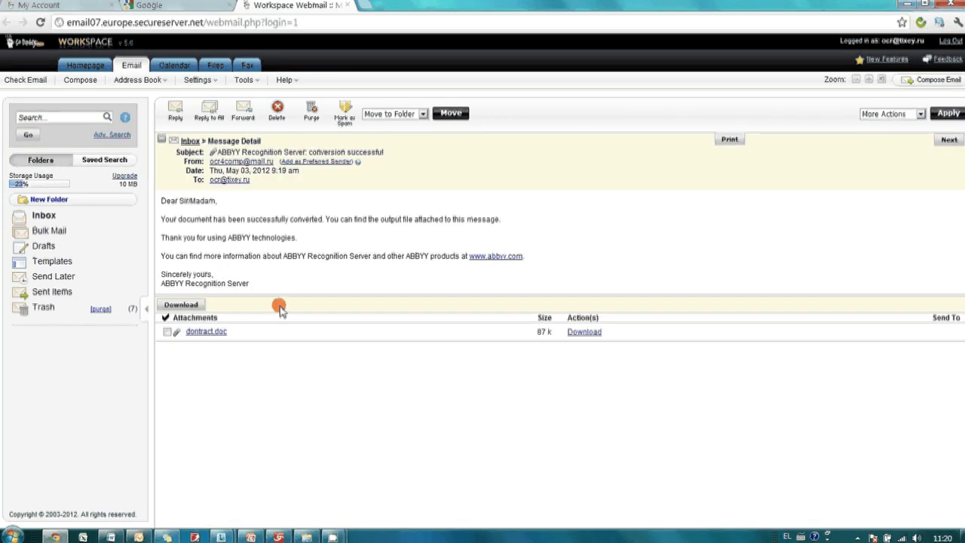
{"action": "left_click", "coordinate": [206, 332]}
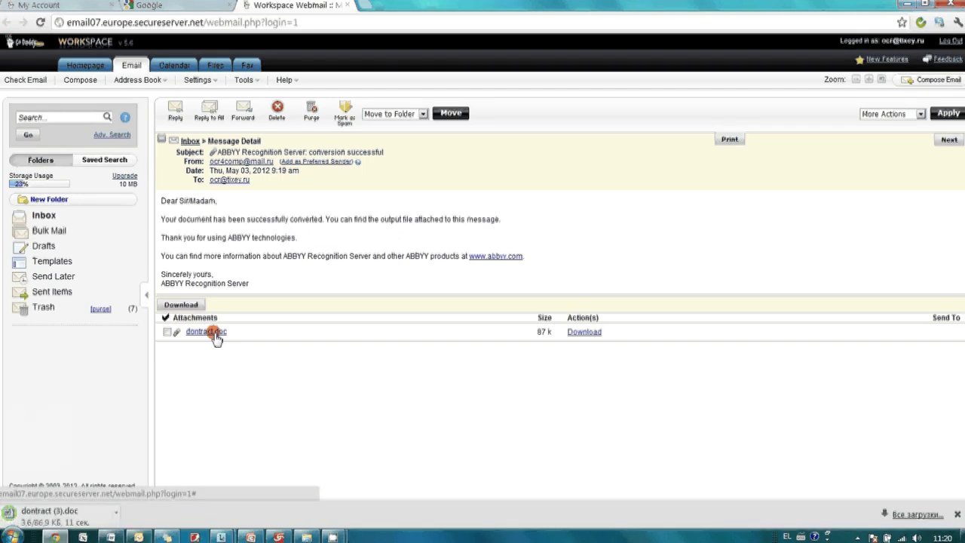
{"action": "left_click", "coordinate": [64, 517]}
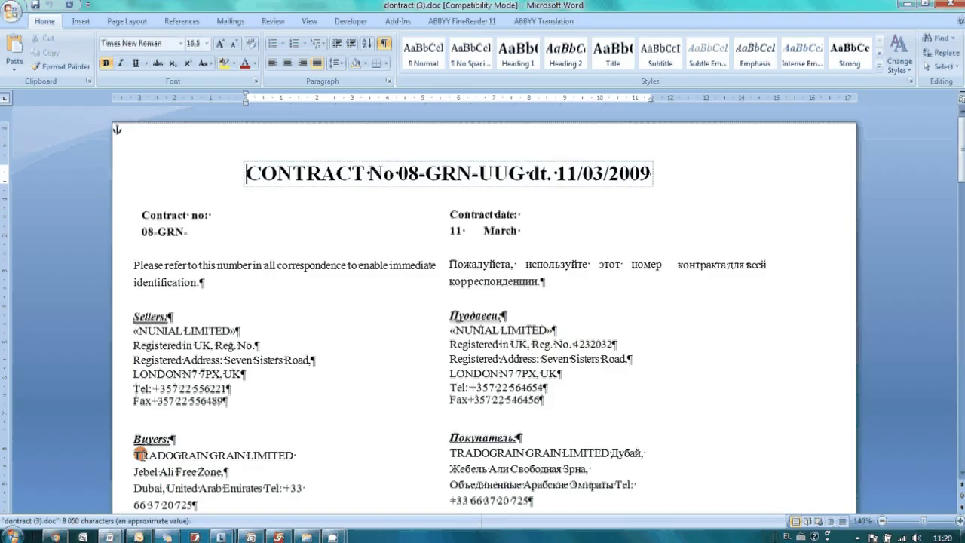
- Scroll through the converted dontract.doc in Word down to section 9
{"action": "scroll", "coordinate": [244, 390], "scroll_direction": "down", "scroll_amount": 6}
{"action": "scroll", "coordinate": [243, 392], "scroll_direction": "down", "scroll_amount": 15}
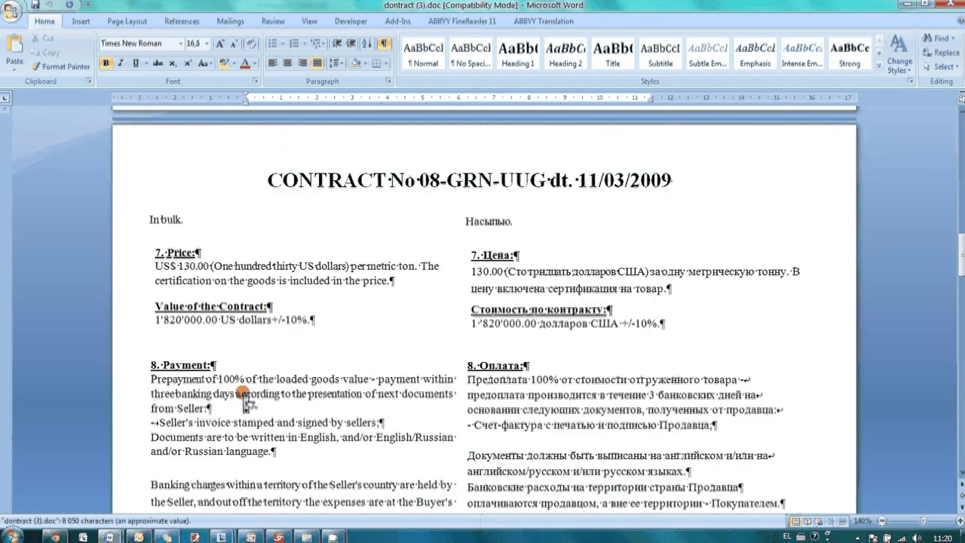
{"action": "scroll", "coordinate": [244, 392], "scroll_direction": "down", "scroll_amount": 6}
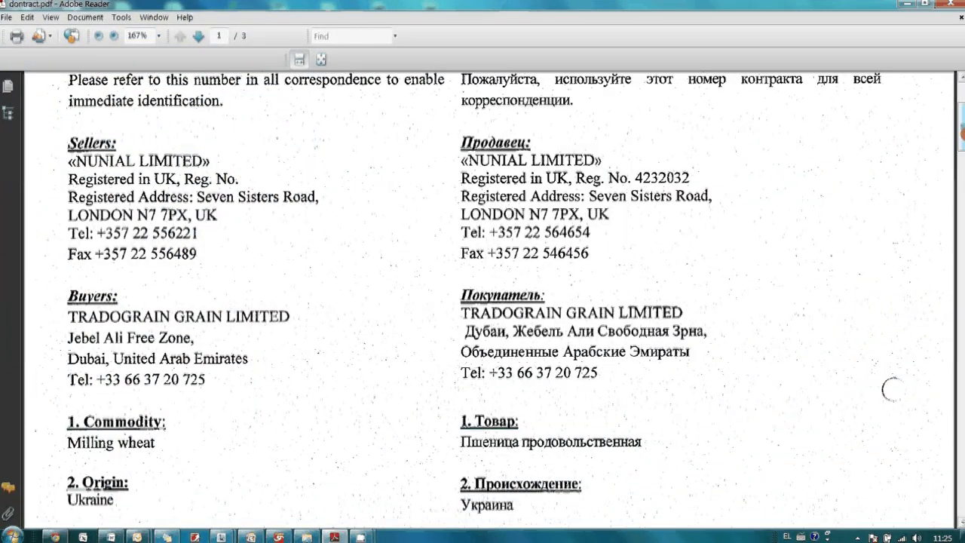
- Scroll the scanned contract PDF to the signatures on page 3
{"action": "left_click_drag", "start_coordinate": [961, 134], "coordinate": [961, 474]}
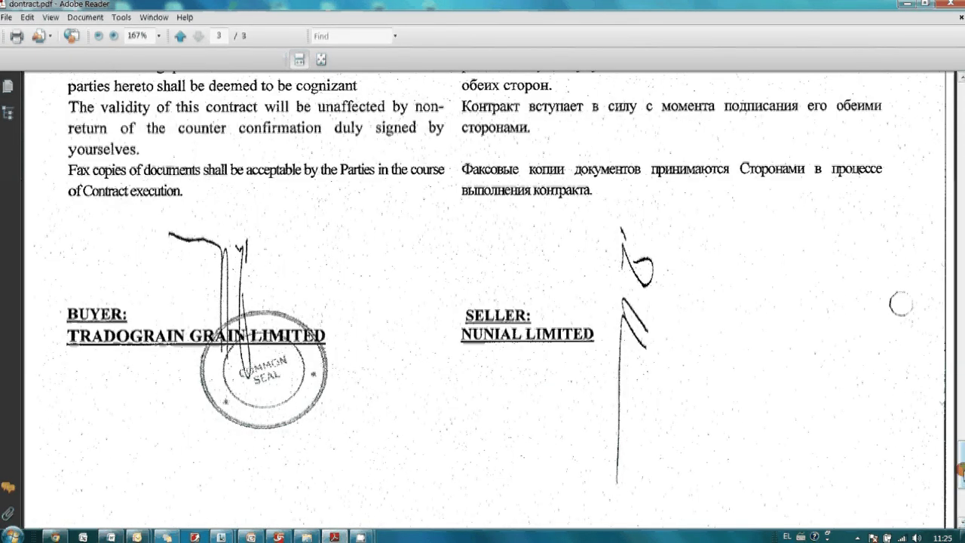
{"action": "scroll", "coordinate": [900, 303], "scroll_direction": "up", "scroll_amount": 5}
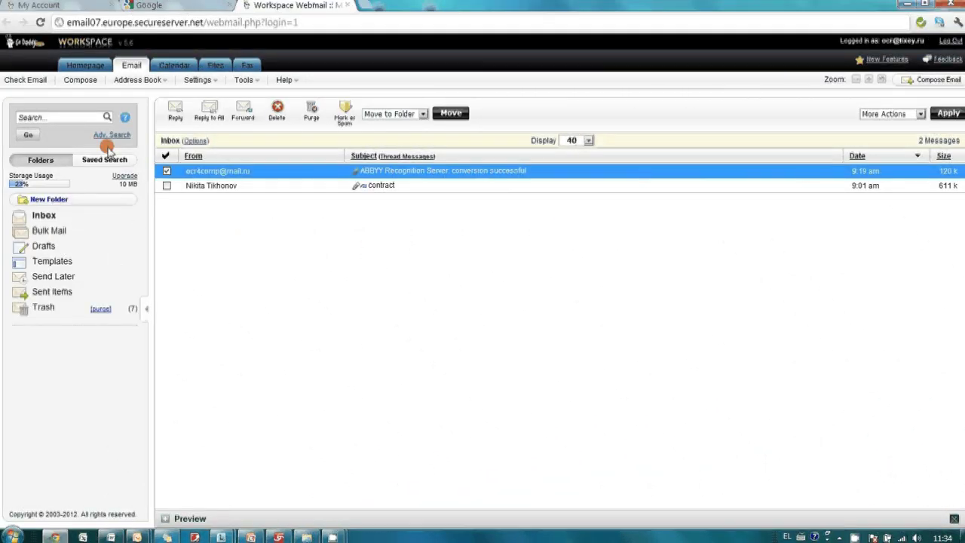
- Compose a new email to the server mailbox with contract.pdf from C:\ attached
{"action": "left_click", "coordinate": [80, 80]}
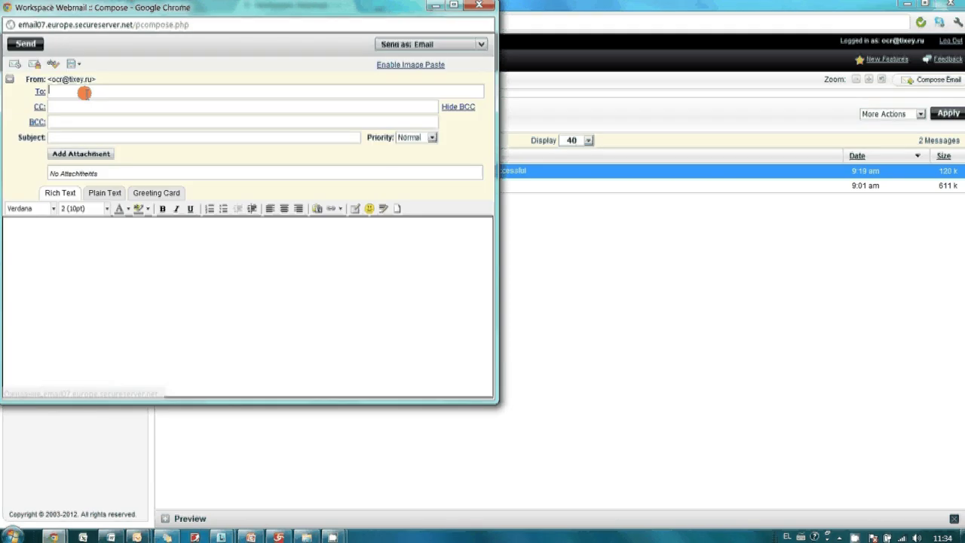
{"action": "key", "text": "ctrl+v"}
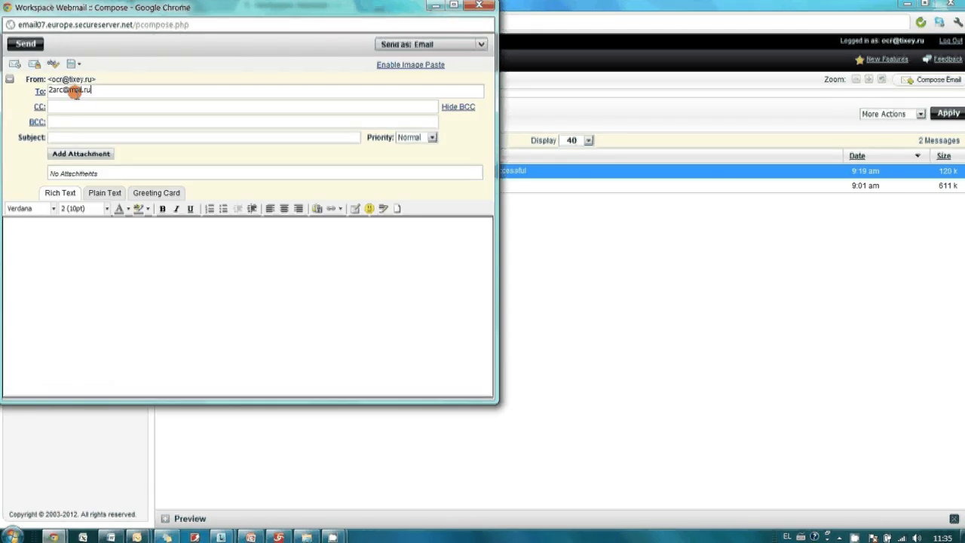
{"action": "left_click", "coordinate": [100, 154]}
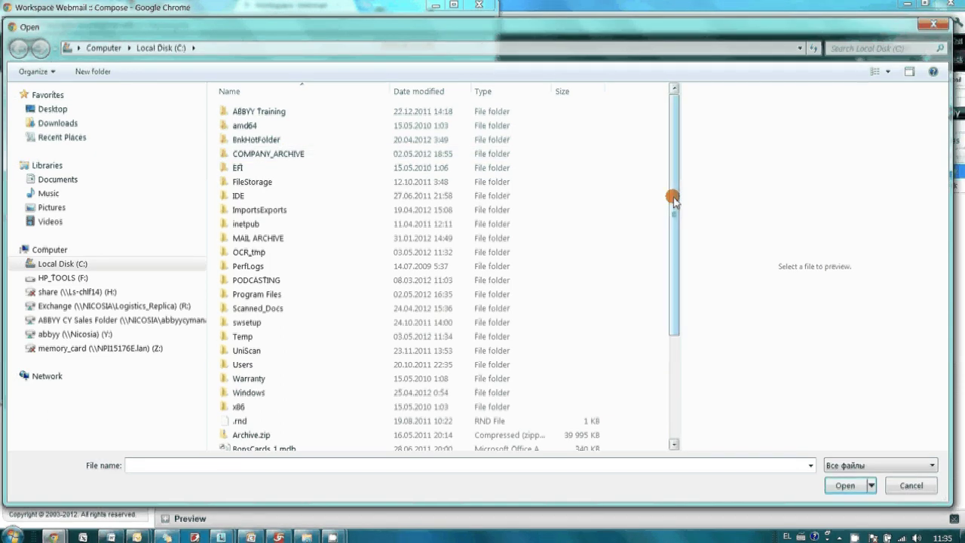
{"action": "left_click_drag", "start_coordinate": [672, 193], "coordinate": [676, 330]}
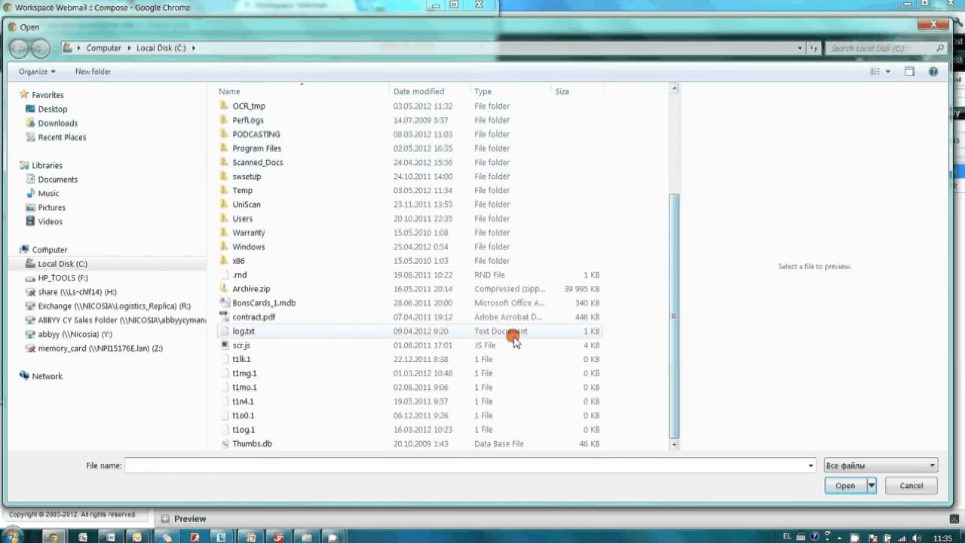
{"action": "left_click", "coordinate": [355, 316]}
{"action": "left_click", "coordinate": [852, 487]}
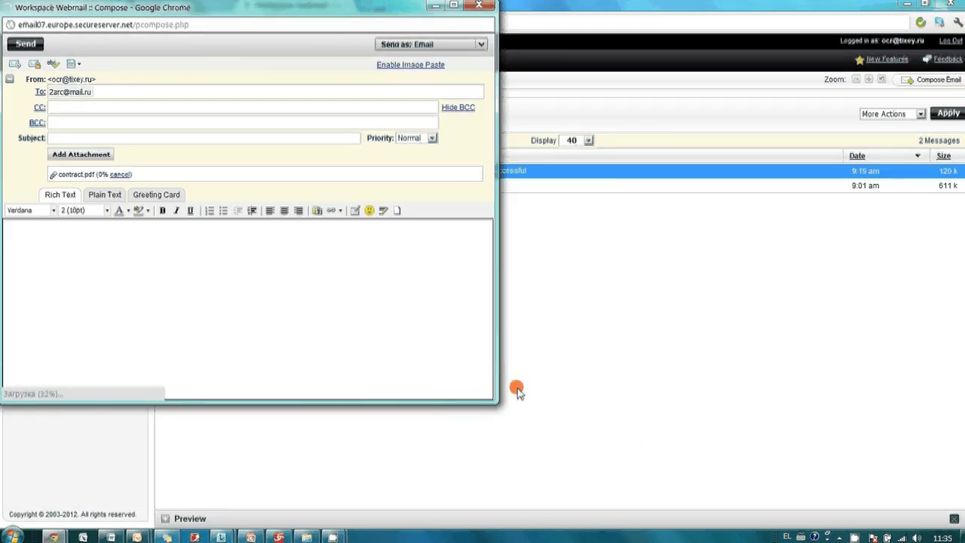
{"action": "key", "text": "alt+Tab"}
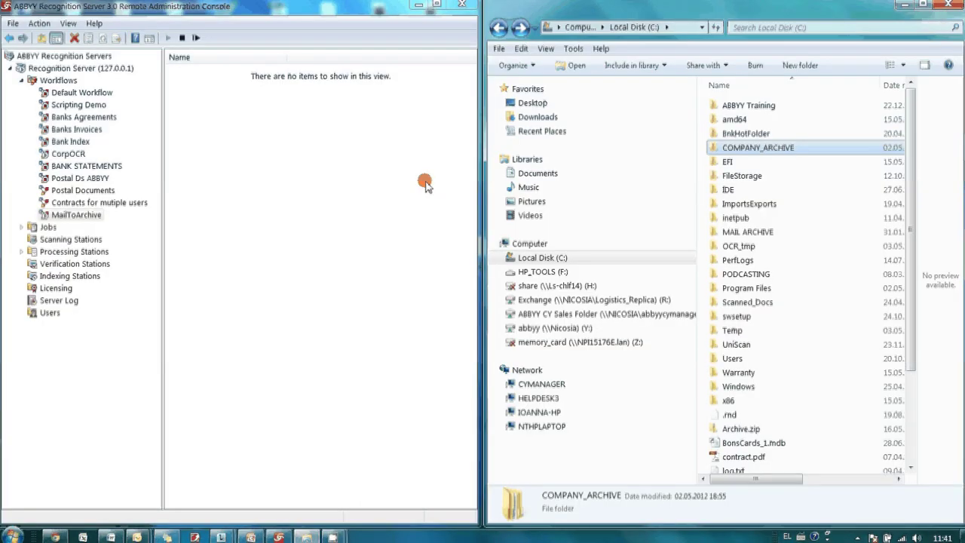
{"action": "double_click", "coordinate": [763, 148]}
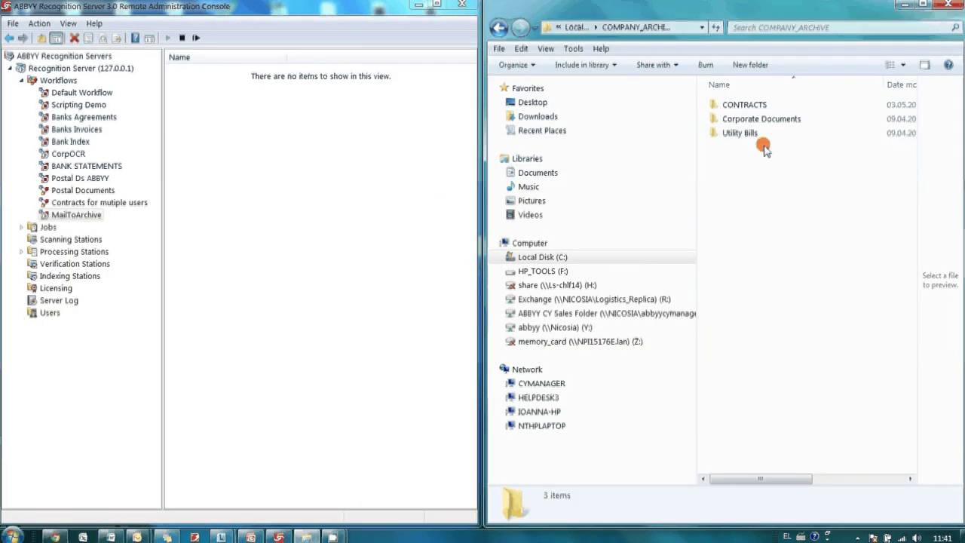
{"action": "double_click", "coordinate": [759, 108]}
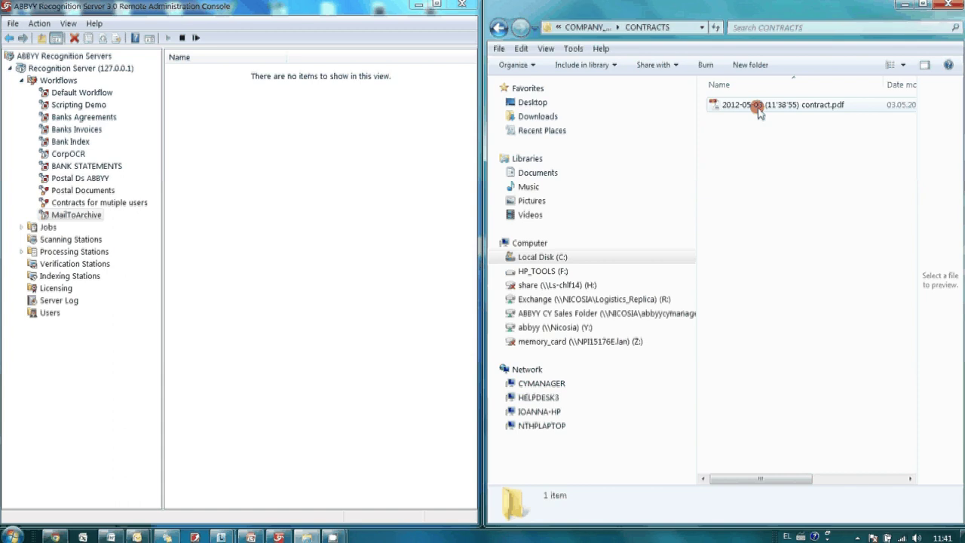
{"action": "left_click", "coordinate": [777, 107]}
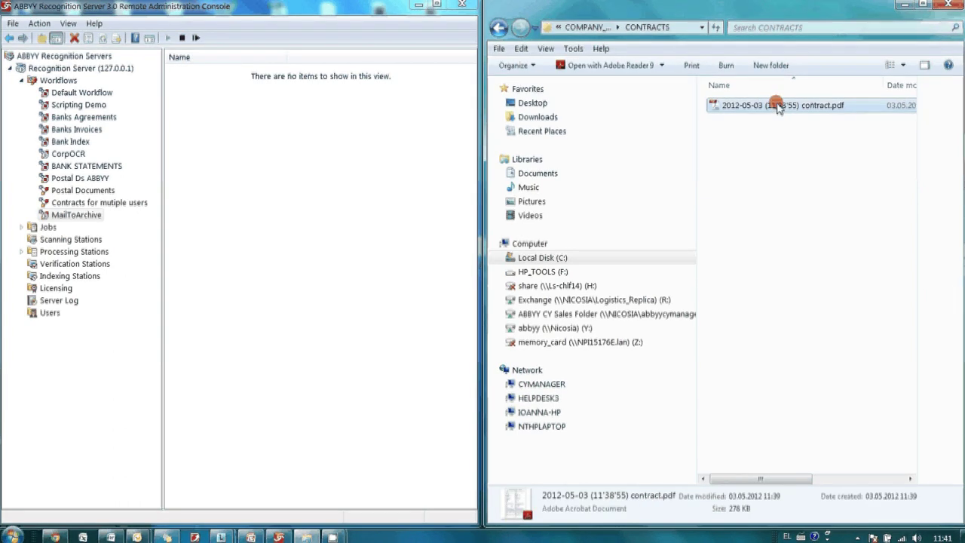
{"action": "double_click", "coordinate": [778, 107]}
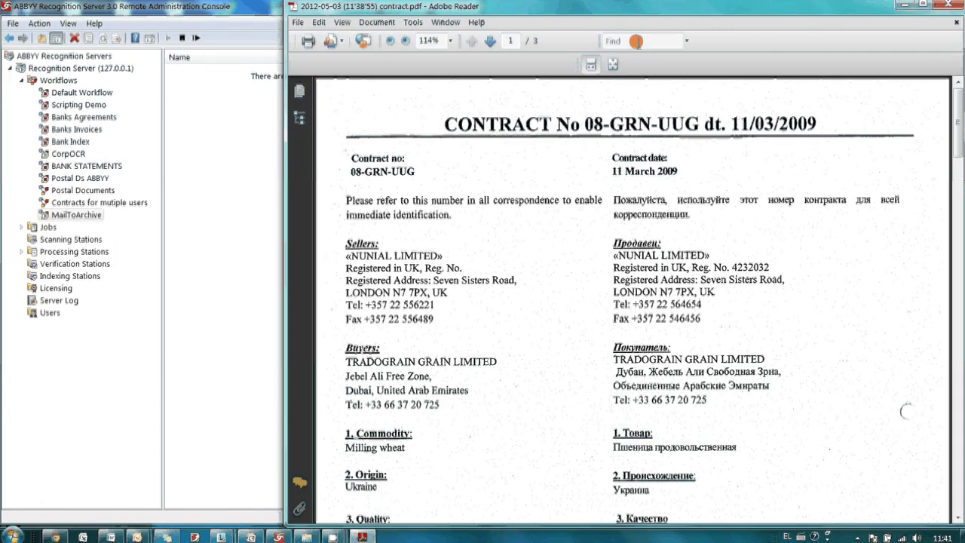
- Search the archived contract for the word 'Price'
{"action": "left_click", "coordinate": [636, 43]}
{"action": "type", "text": "Price"}
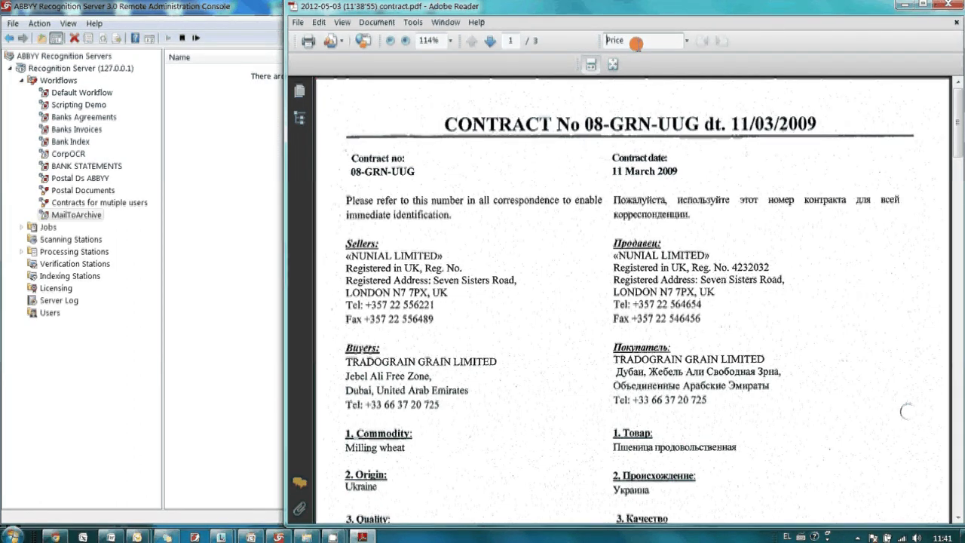
{"action": "key", "text": "Return"}
- Copy the Quantity clause into Notepad, close it without saving, and close Adobe Reader
{"action": "left_click_drag", "start_coordinate": [345, 286], "coordinate": [497, 404]}
{"action": "right_click", "coordinate": [461, 341]}
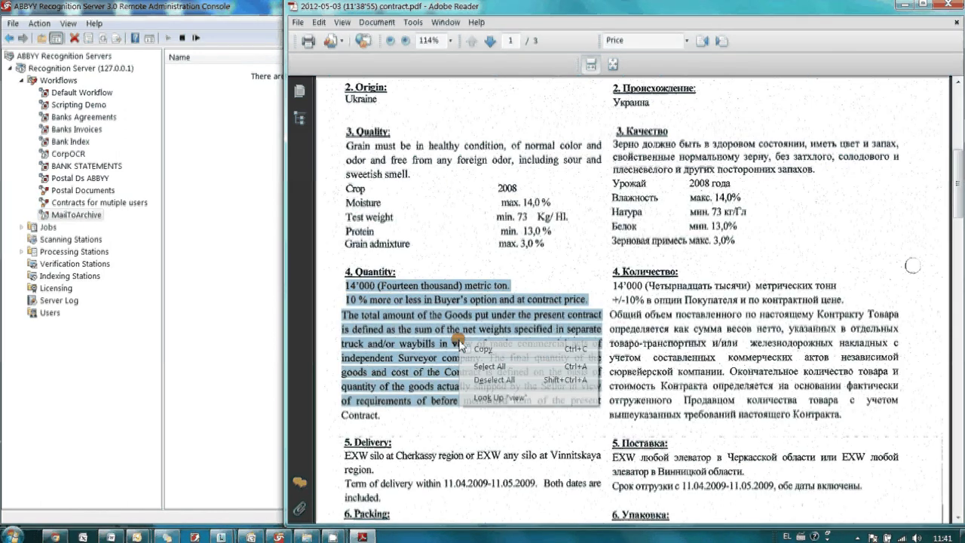
{"action": "left_click", "coordinate": [482, 350]}
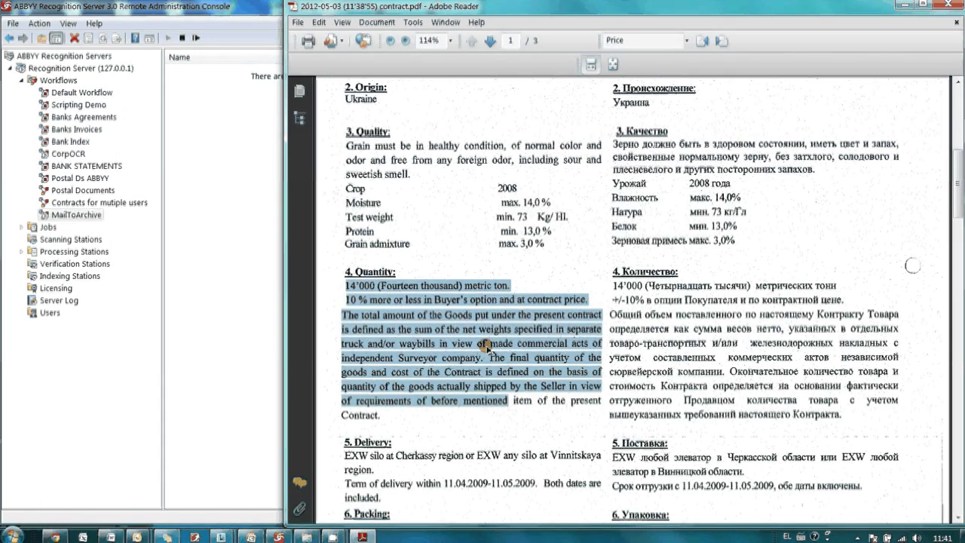
{"action": "key", "text": "ctrl+v"}
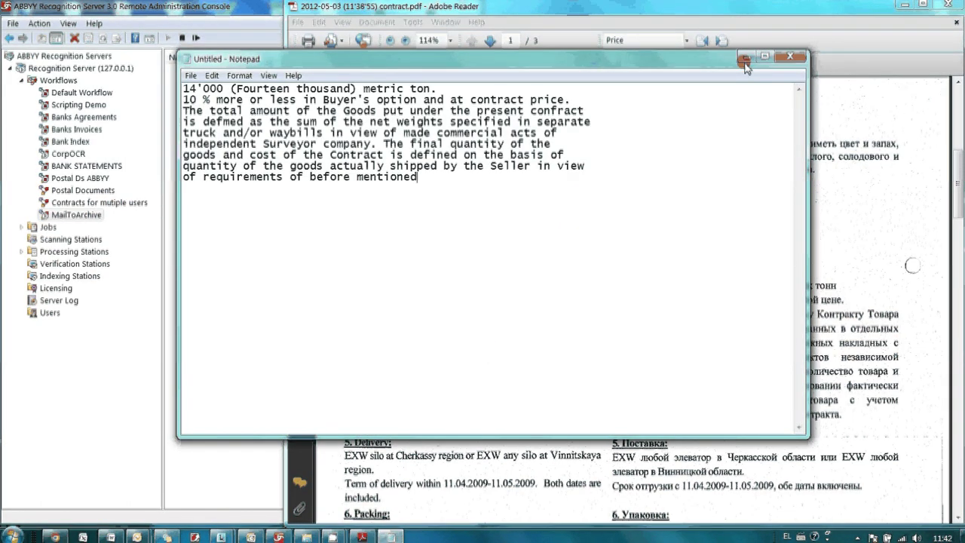
{"action": "left_click", "coordinate": [790, 56]}
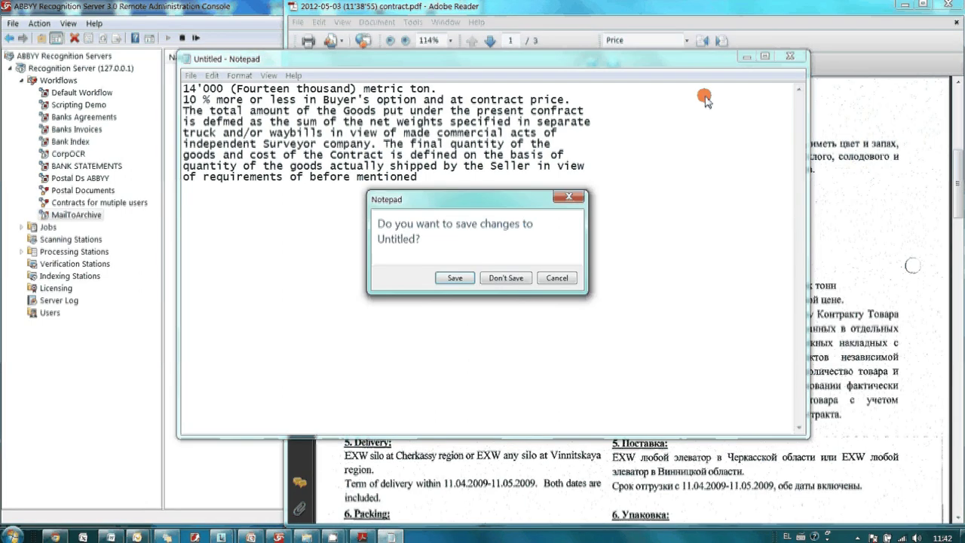
{"action": "left_click", "coordinate": [506, 278]}
{"action": "key", "text": "alt+F4"}
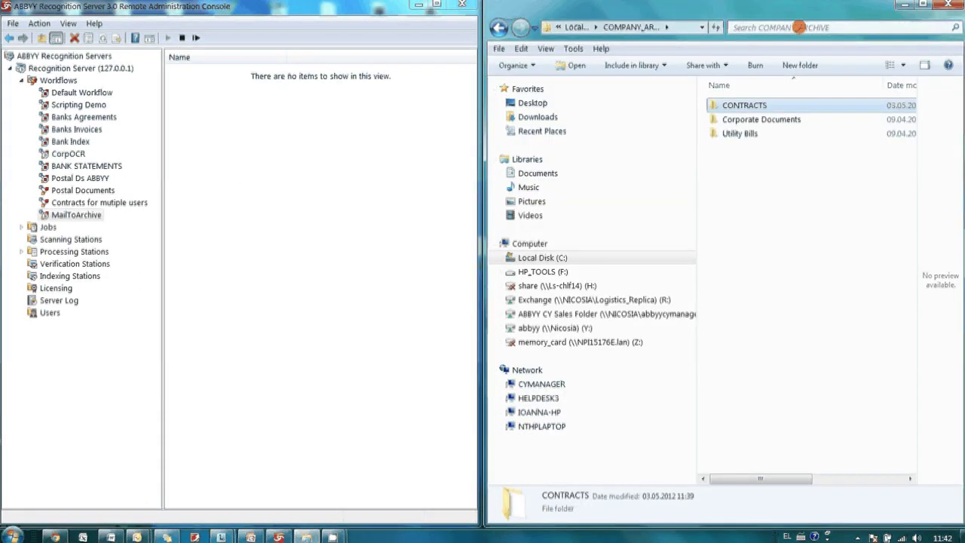
- Search the archive for 'NUNIAL LIMITED' and open the matching contract PDF result
{"action": "left_click", "coordinate": [799, 28]}
{"action": "key", "text": "ctrl+v"}
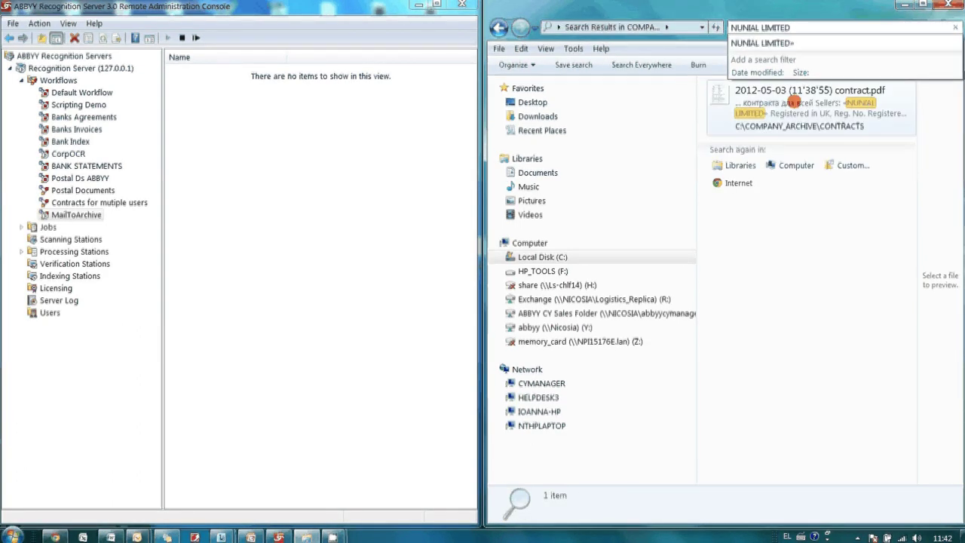
{"action": "double_click", "coordinate": [795, 101]}
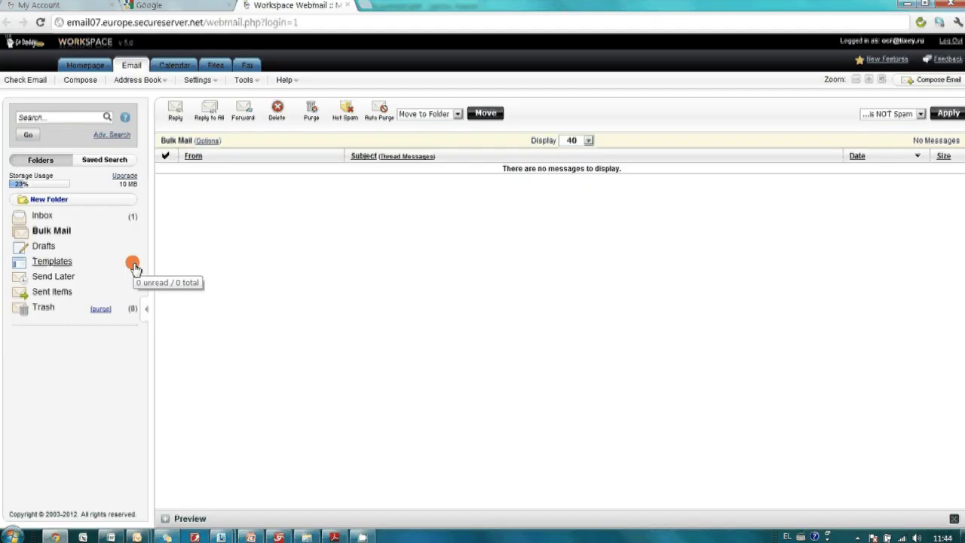
- Download the contract PDF from the newest ABBYY conversion email in the Inbox and open it
{"action": "left_click", "coordinate": [43, 216]}
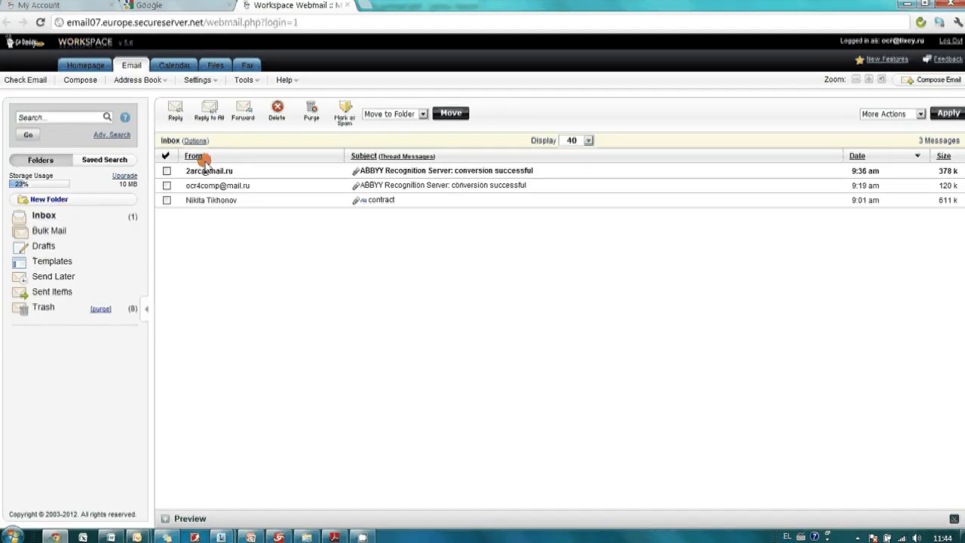
{"action": "left_click", "coordinate": [213, 172]}
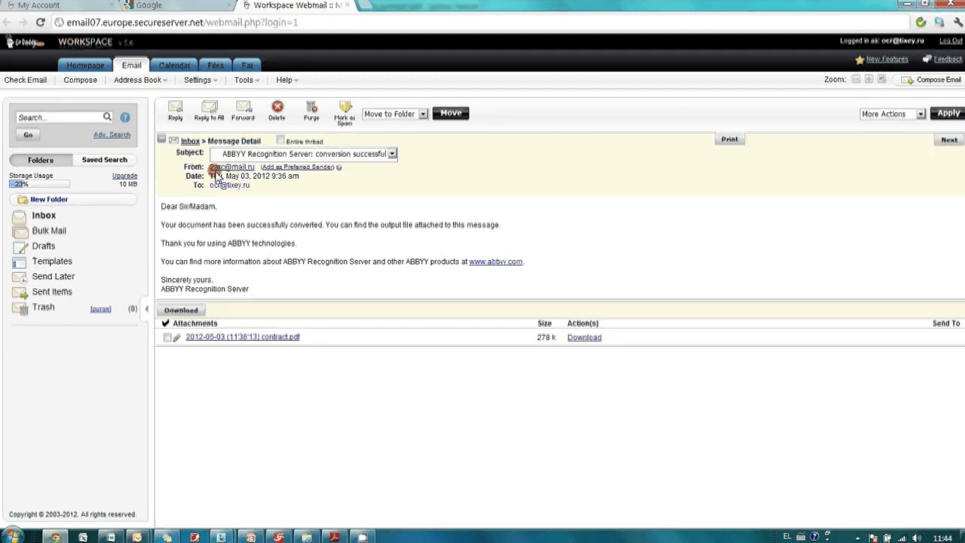
{"action": "left_click", "coordinate": [225, 338]}
{"action": "left_click", "coordinate": [225, 337]}
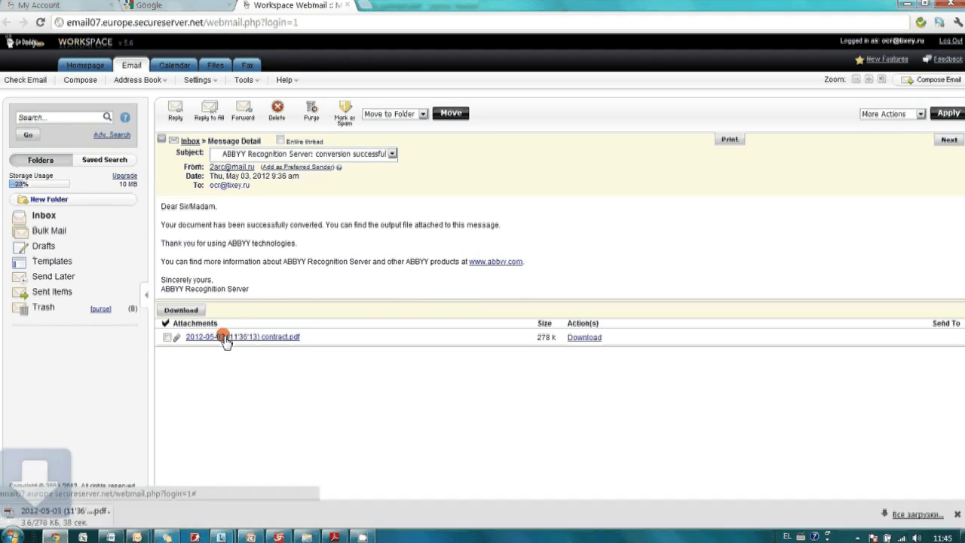
{"action": "left_click", "coordinate": [48, 508]}
- Search the converted contract for the word 'Price' to confirm it is searchable
{"action": "left_click", "coordinate": [338, 41]}
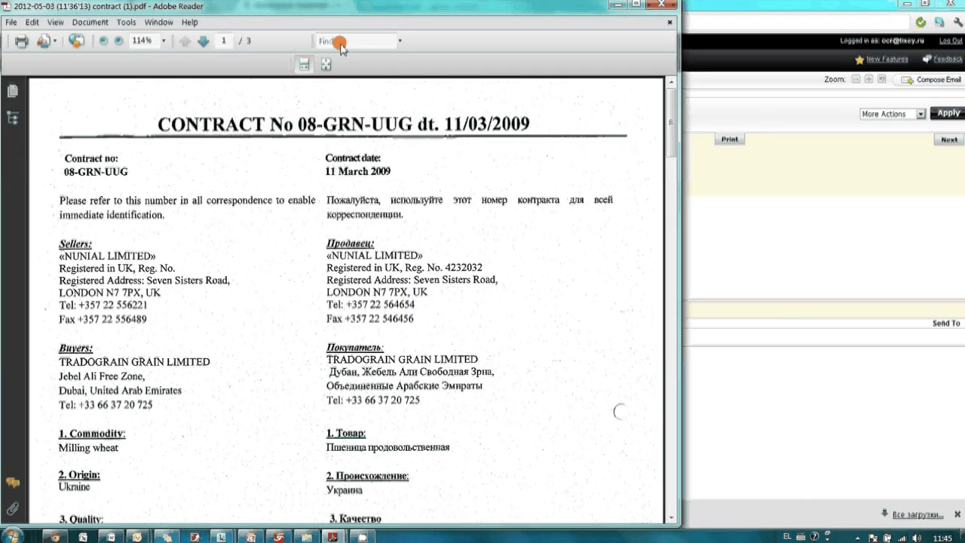
{"action": "type", "text": "Price"}
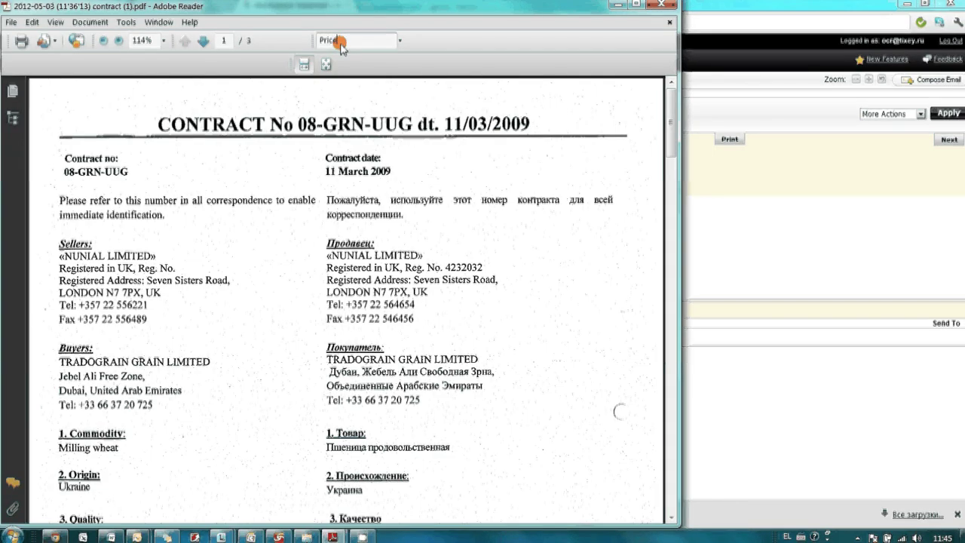
{"action": "key", "text": "Return"}
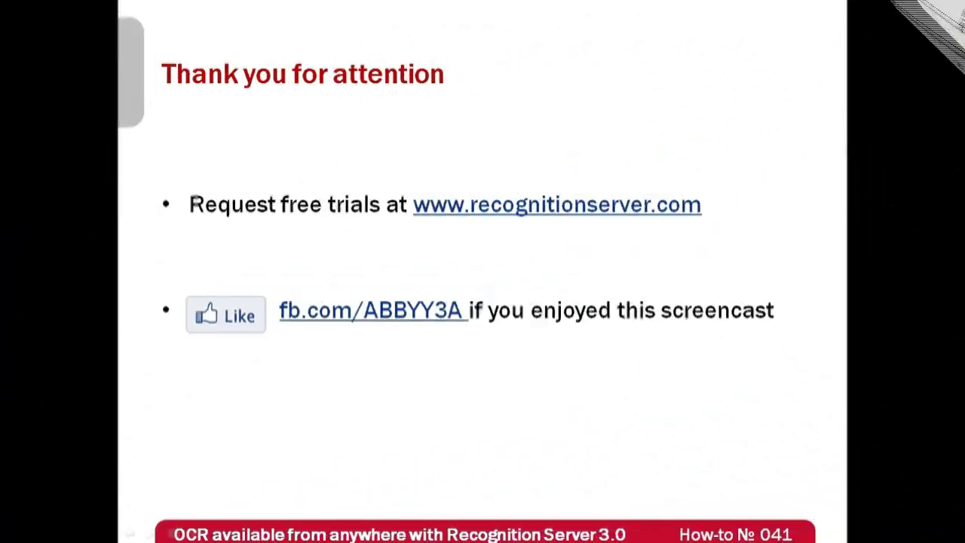